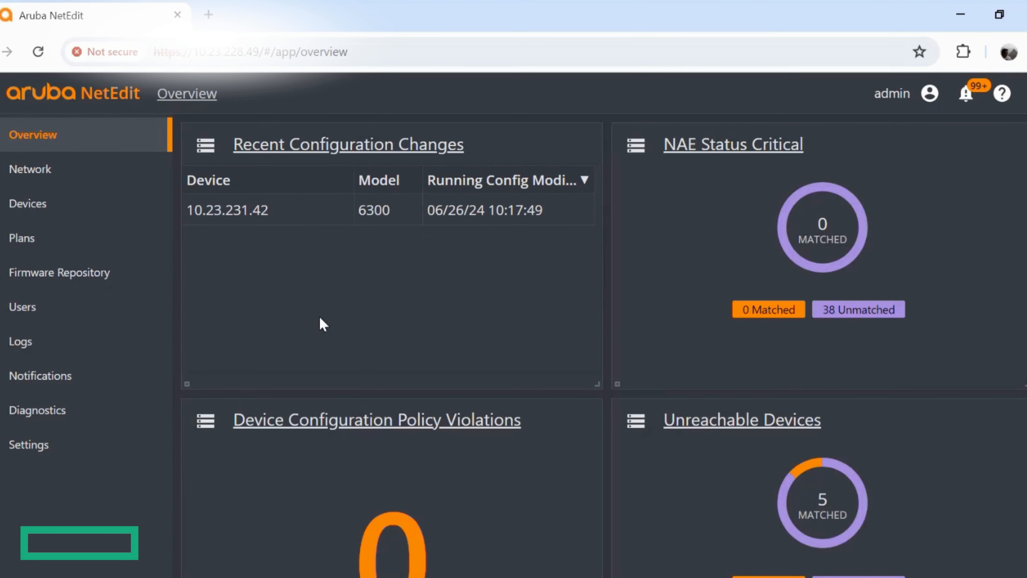
- Open the 6300 switch's device details and examine its revision history back to the New Device entry
click(42, 204)
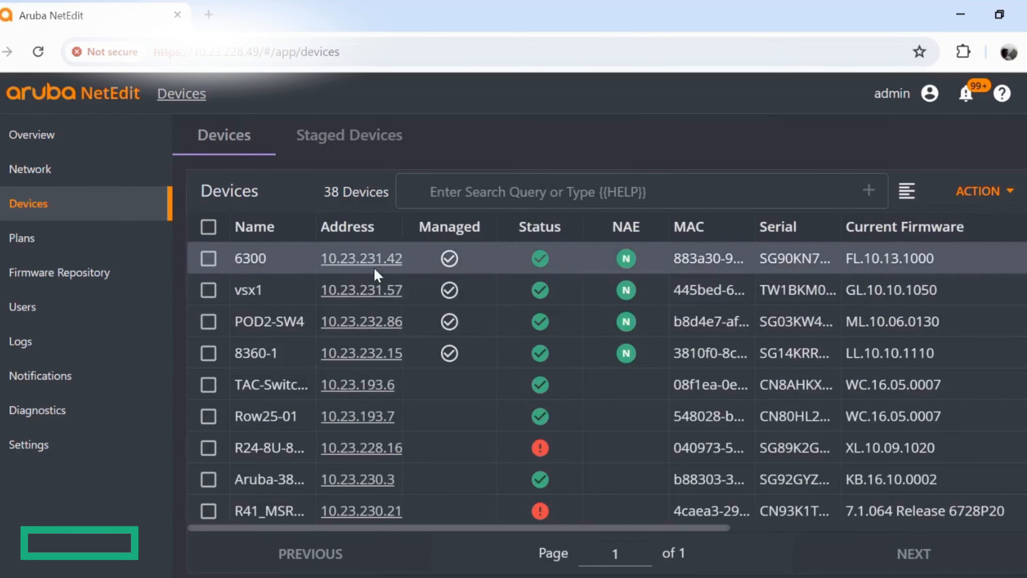
click(350, 261)
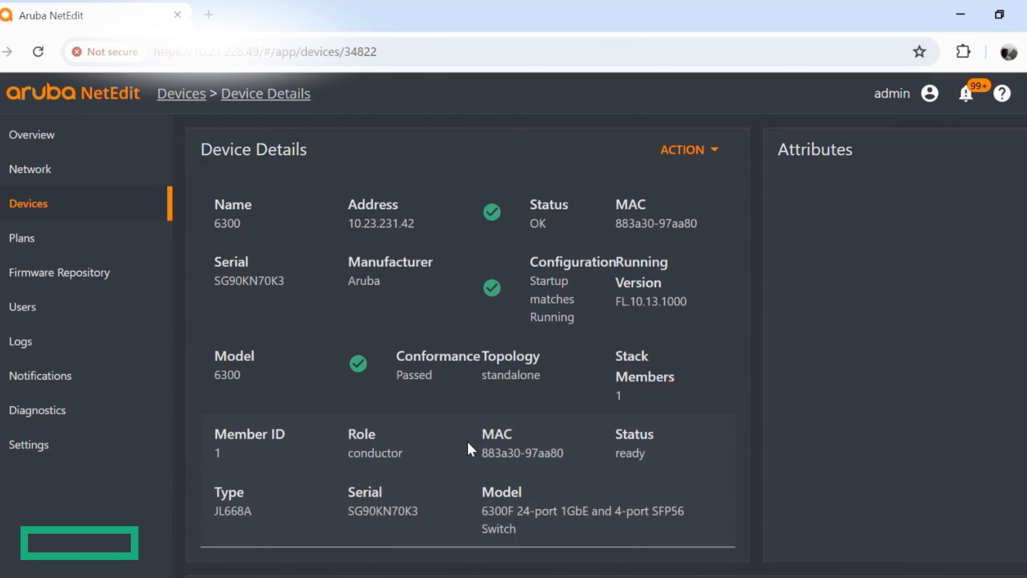
scroll(459, 440, down, 5)
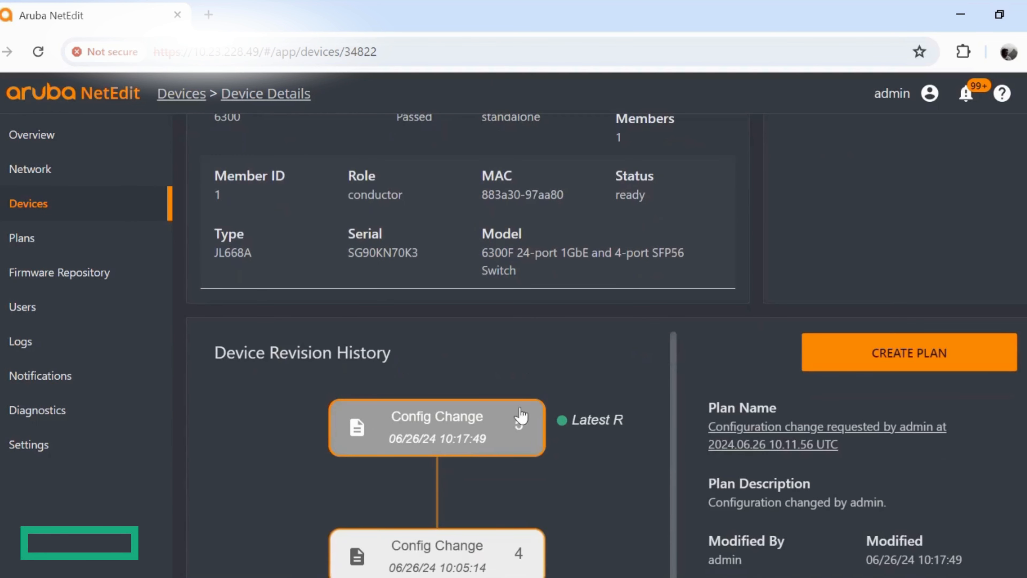
scroll(573, 365, down, 5)
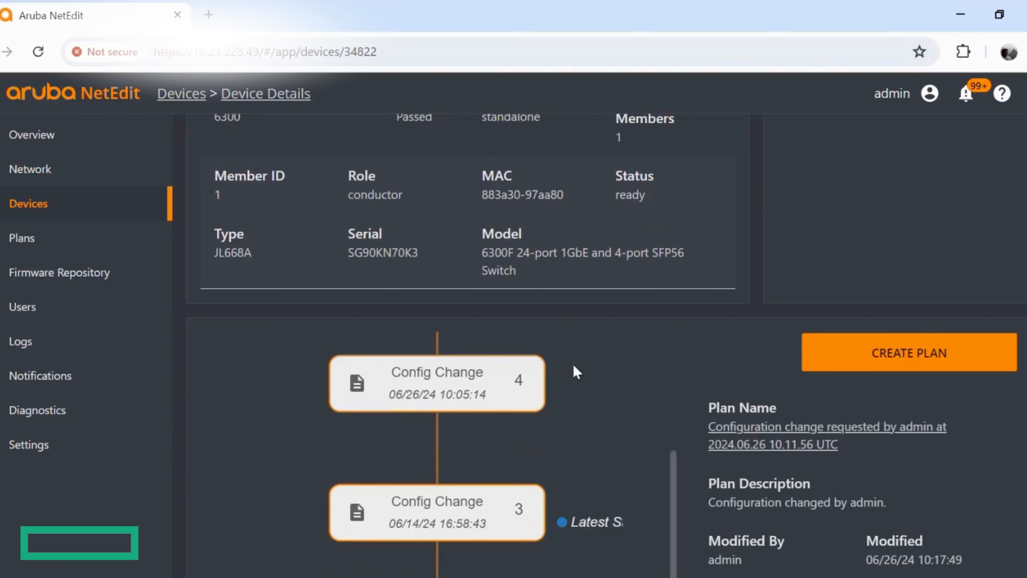
scroll(591, 527, down, 5)
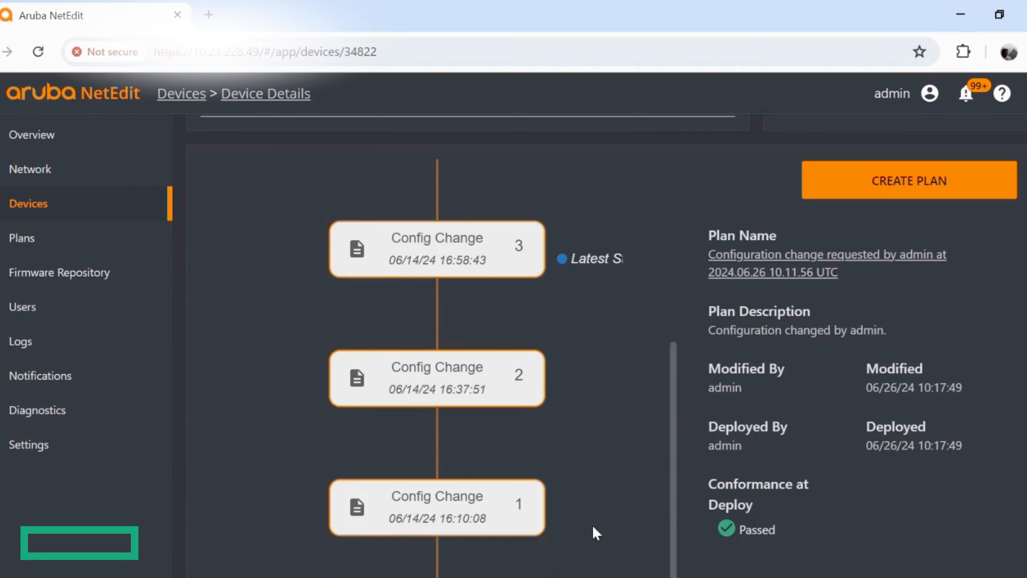
scroll(592, 524, down, 3)
scroll(593, 524, down, 2)
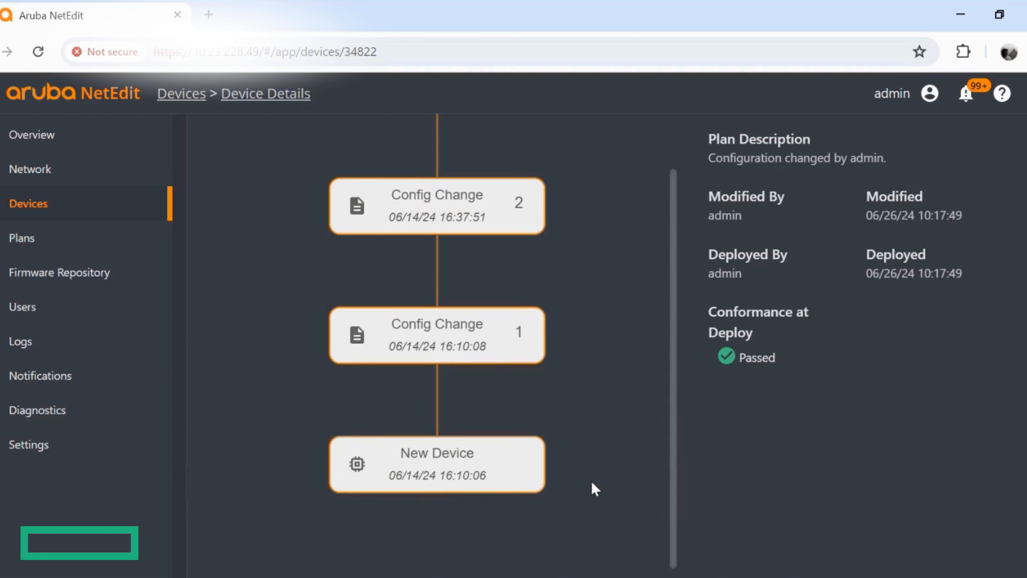
scroll(593, 487, up, 2)
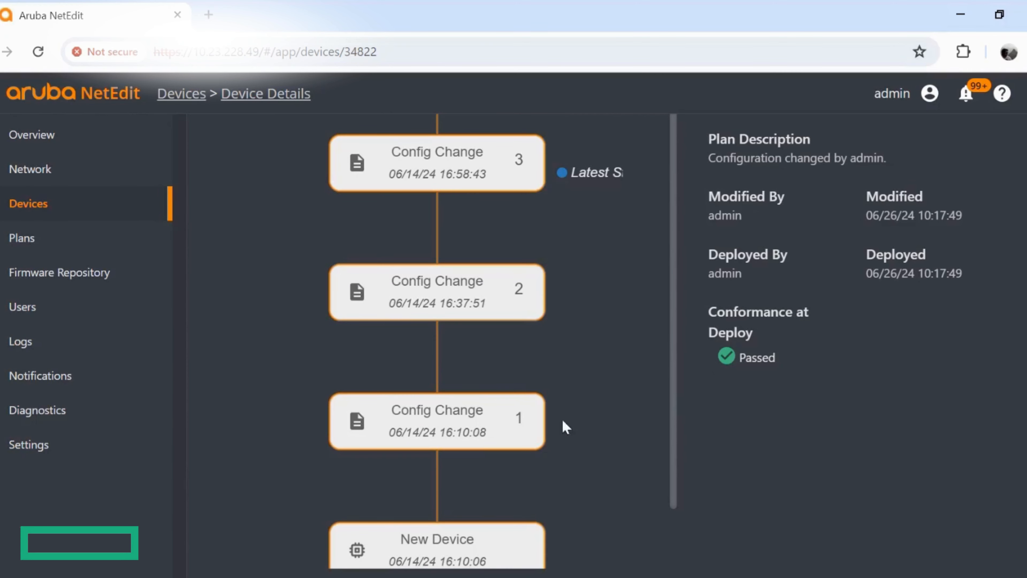
scroll(600, 354, up, 4)
scroll(550, 267, up, 4)
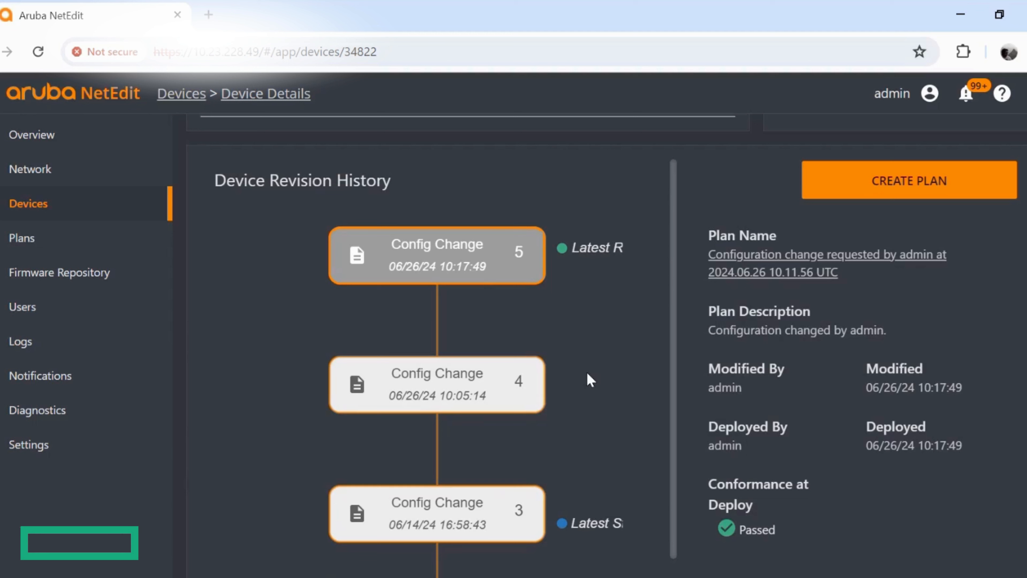
- Create a plan from Config Change 3, dated 06/14/24 16:58:43, in the 6300 switch's revision history
scroll(457, 488, down, 2)
scroll(589, 365, down, 2)
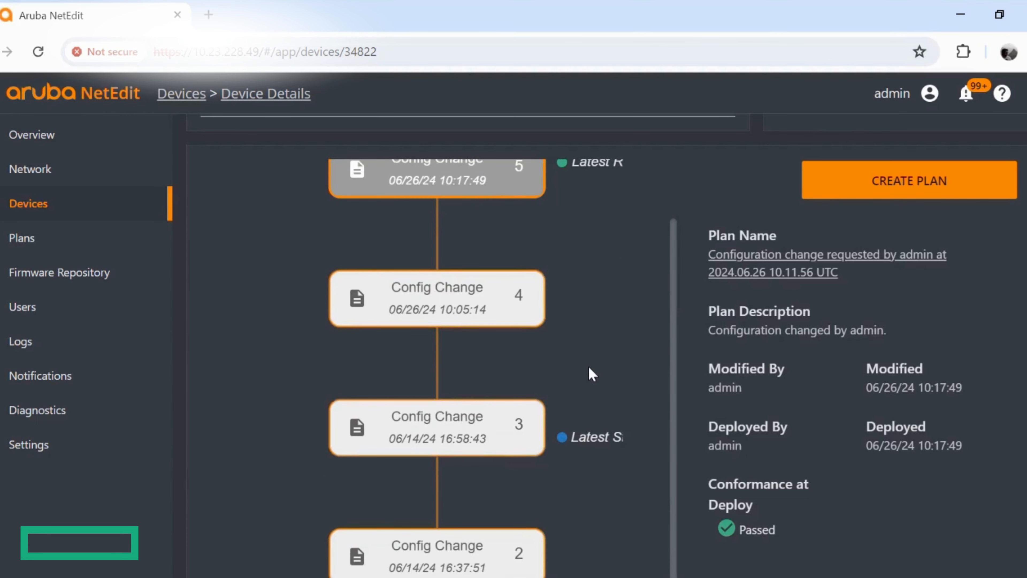
click(450, 435)
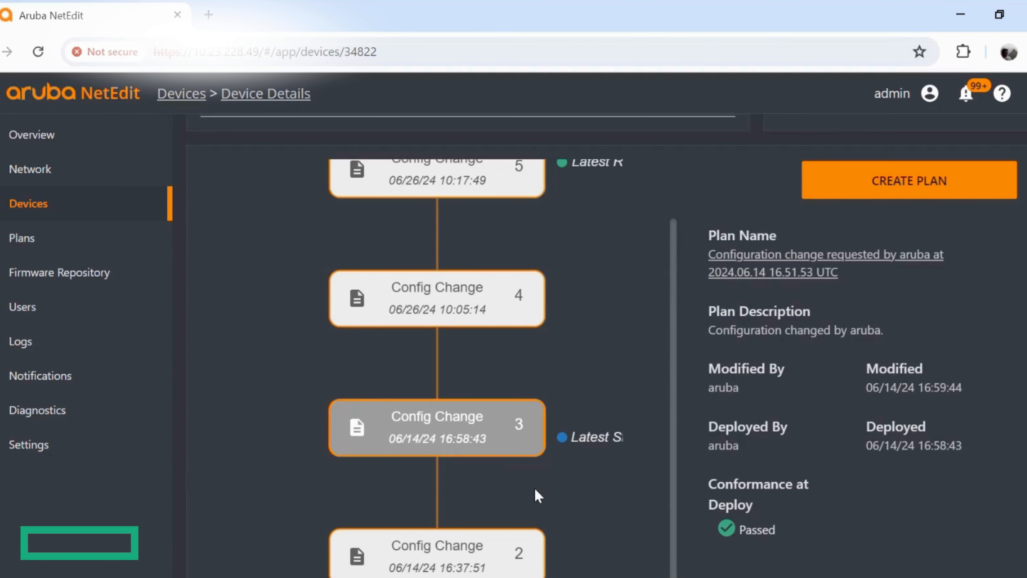
scroll(578, 388, up, 2)
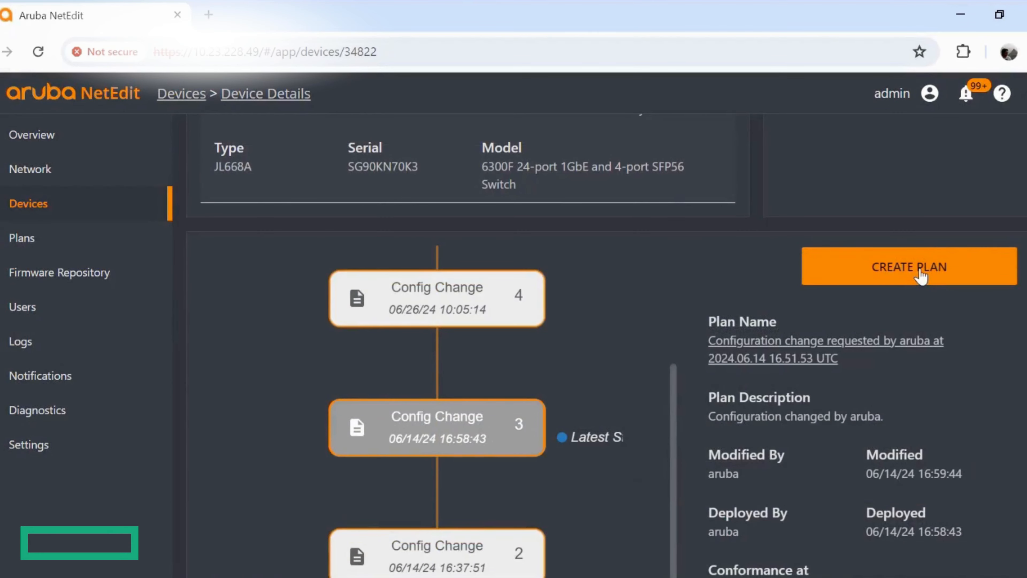
click(920, 275)
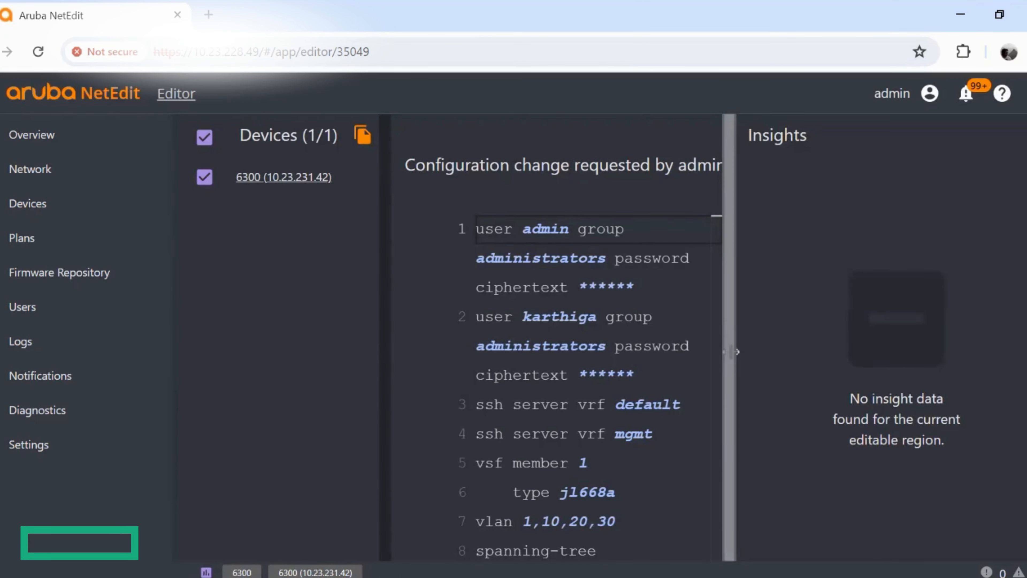
- Review the plan's full configuration in the editor and switch to its Diff view
drag(734, 351, 828, 356)
scroll(821, 248, down, 1)
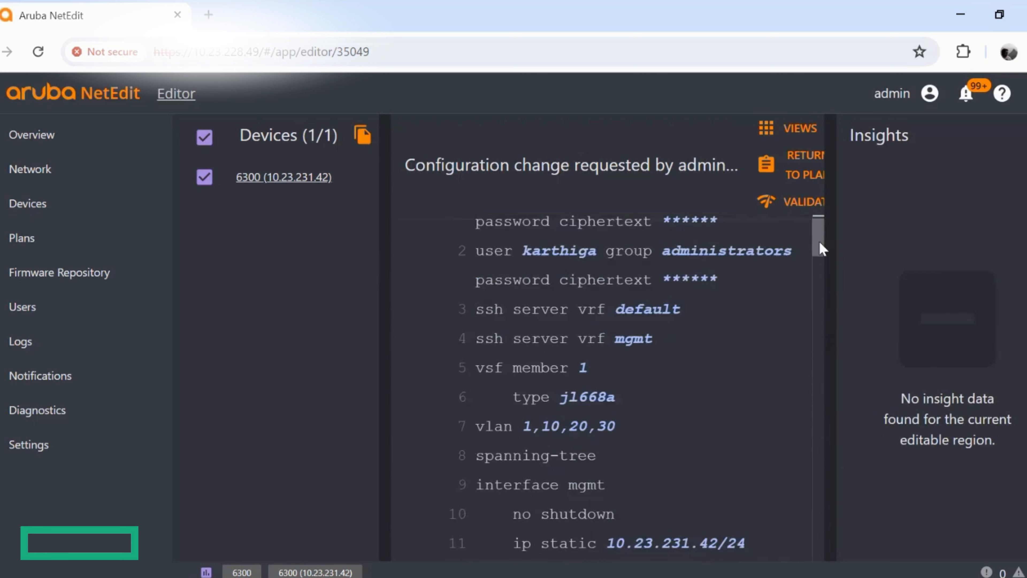
drag(821, 248, 819, 558)
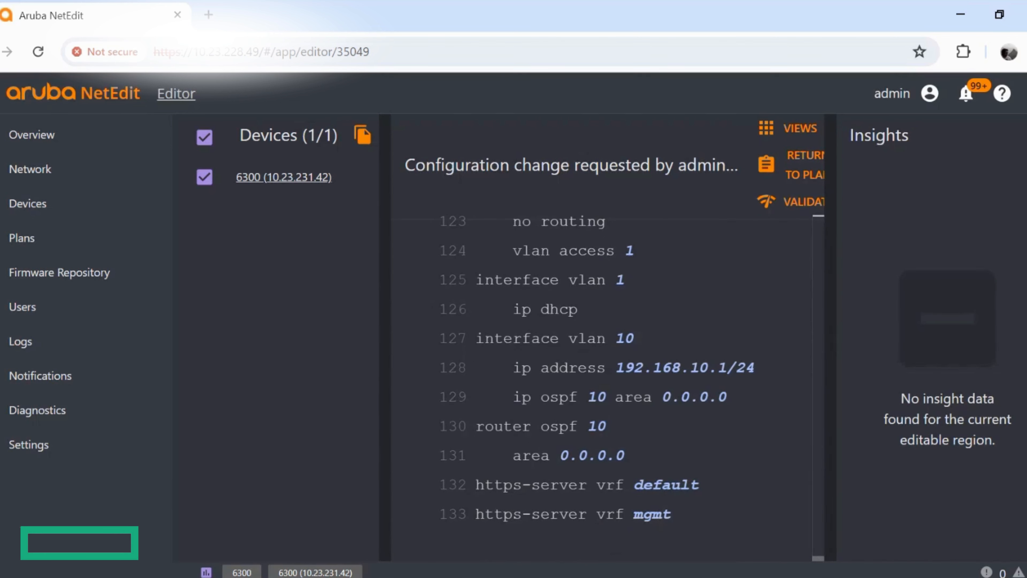
drag(819, 557, 825, 231)
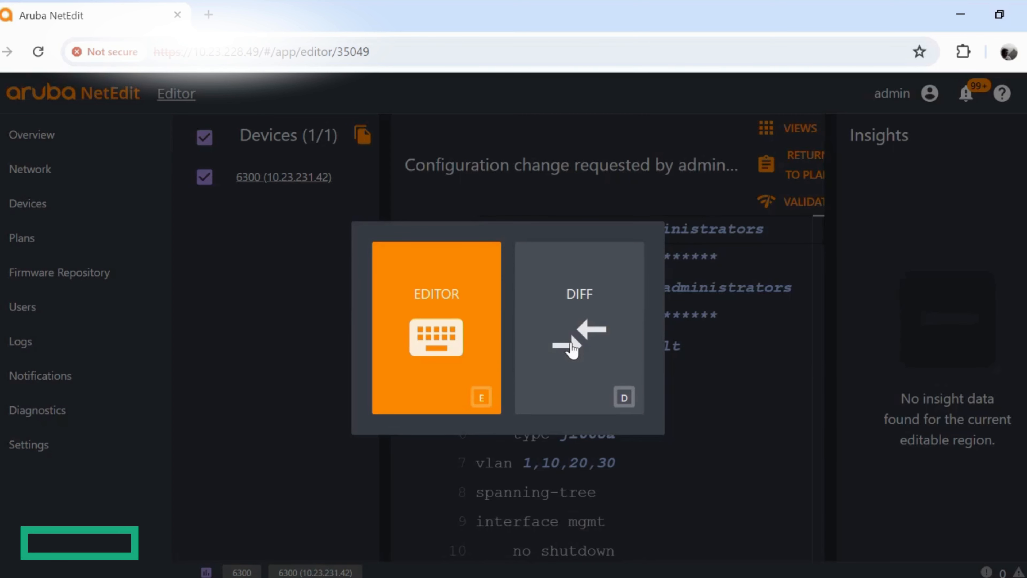
click(572, 349)
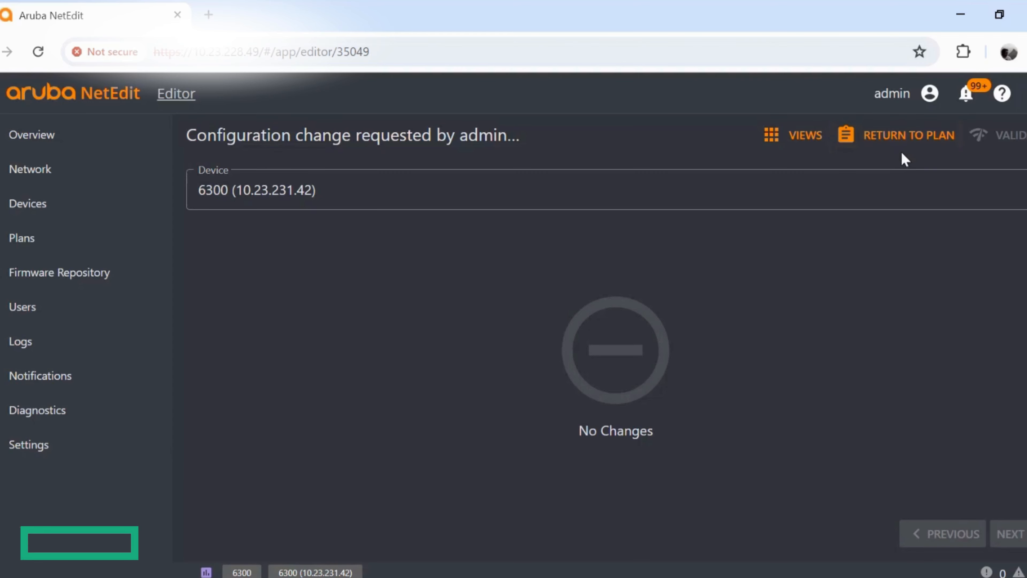
- Reopen the plan for editing from its details, validate the configuration, and return to the plan
click(898, 139)
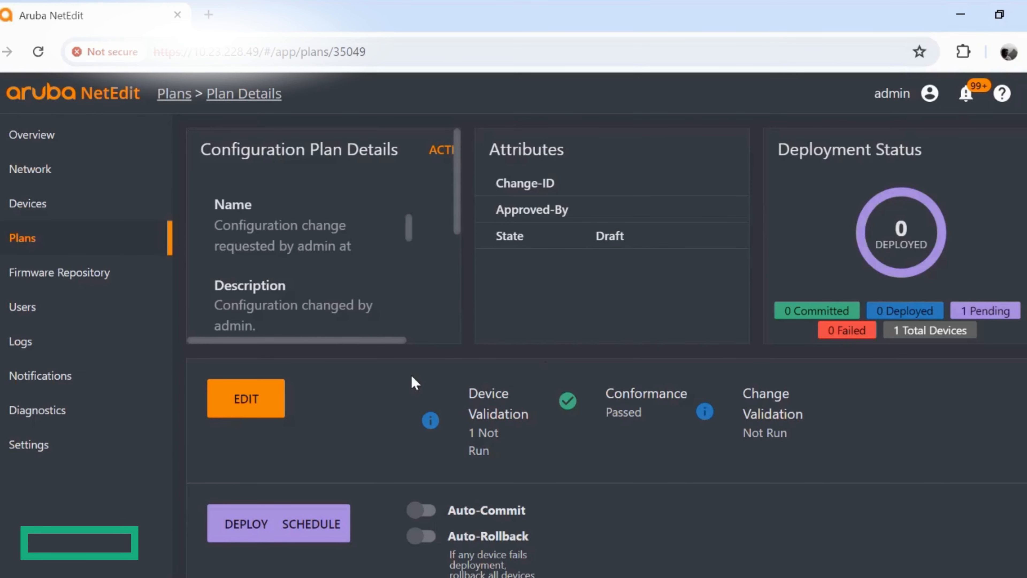
click(245, 402)
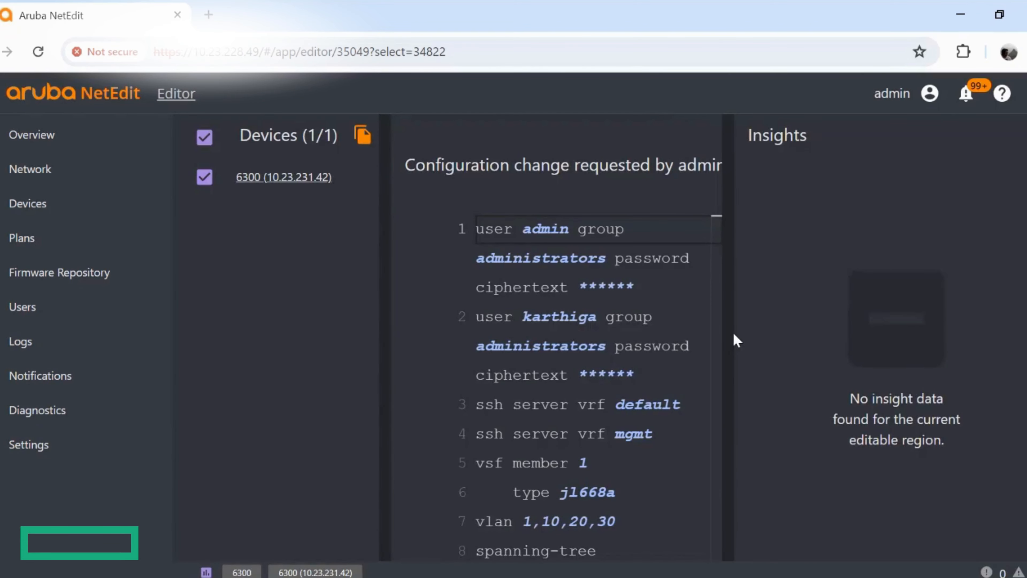
click(793, 201)
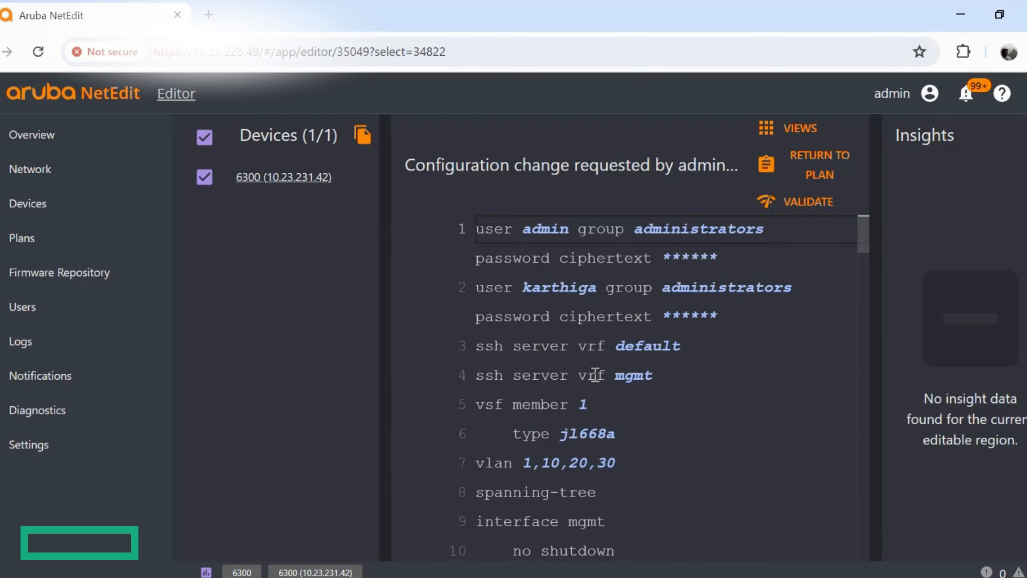
click(807, 172)
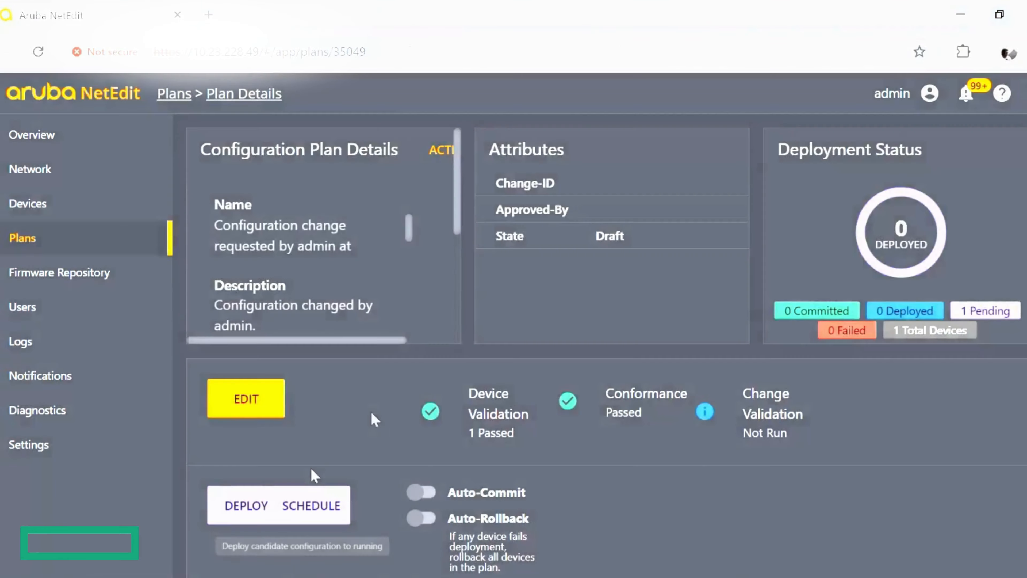
- Deploy the plan to the running configuration of the 6300 switch and confirm the deployment
scroll(372, 411, down, 2)
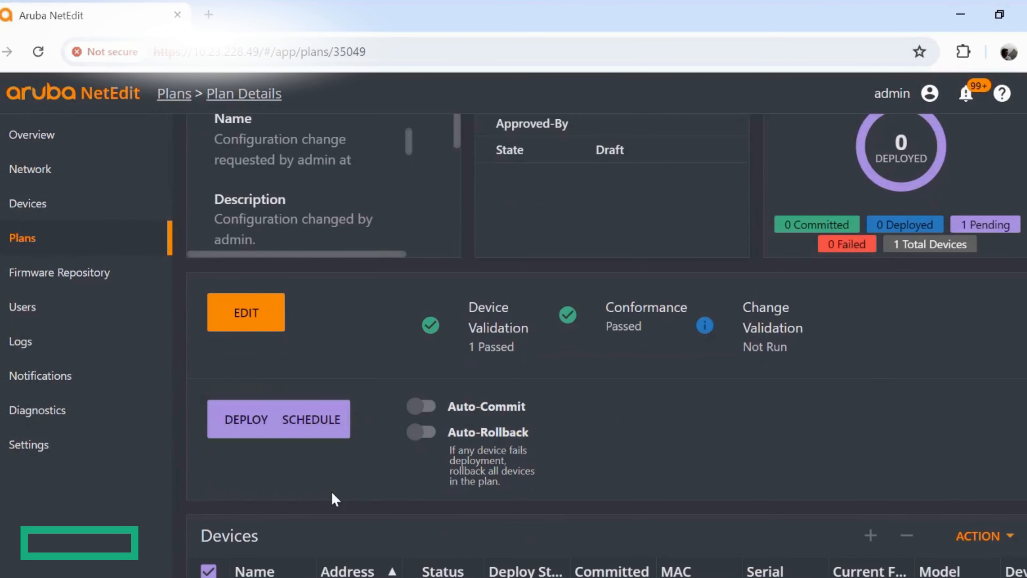
scroll(334, 498, down, 2)
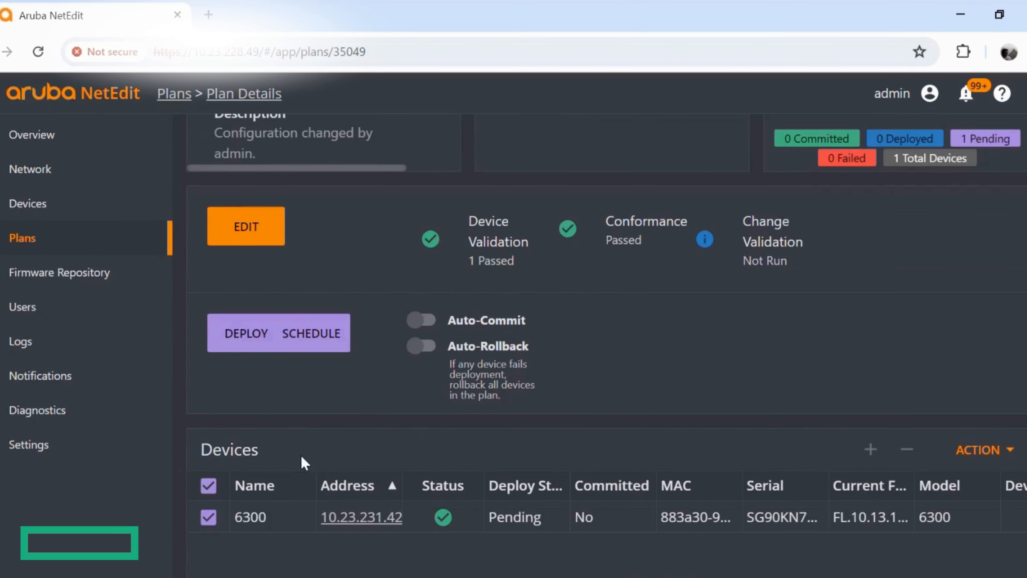
click(241, 341)
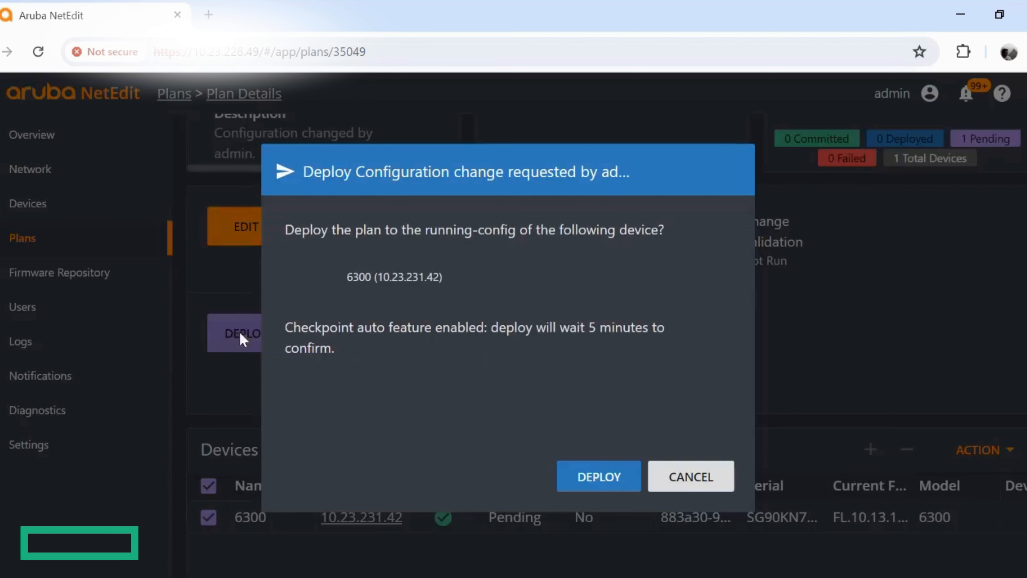
click(587, 476)
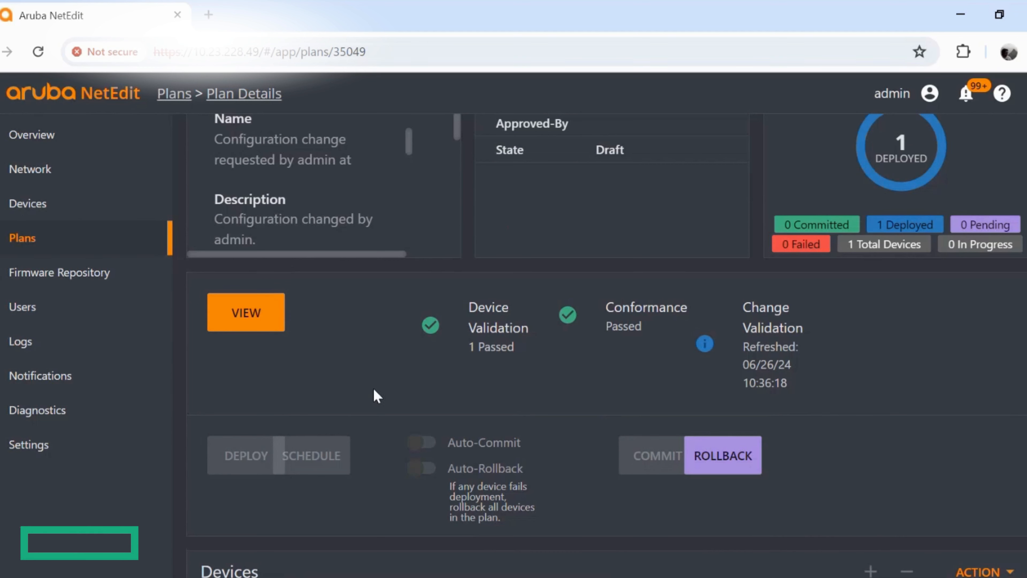
- Examine the plan's deployment status and the 6300 switch's deploy, commit, validation and conformance columns, widening the Deploy Status column
scroll(376, 396, up, 2)
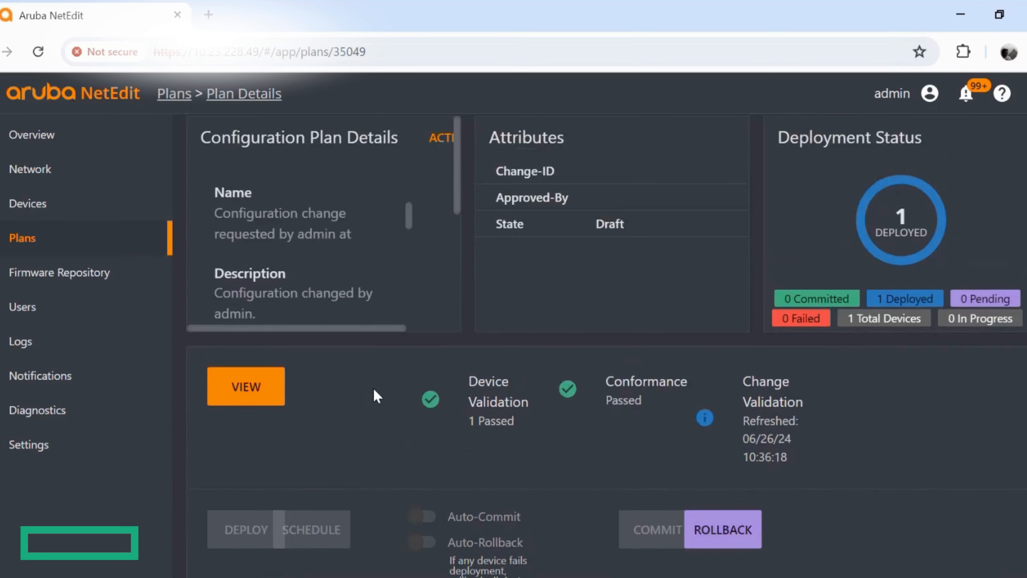
scroll(376, 396, down, 4)
scroll(514, 450, down, 2)
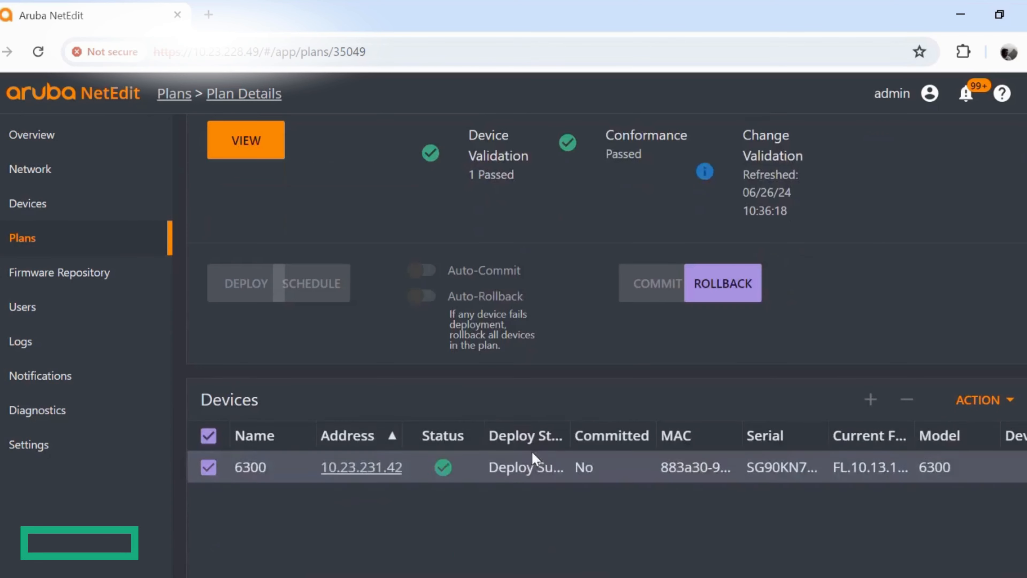
drag(570, 424, 590, 421)
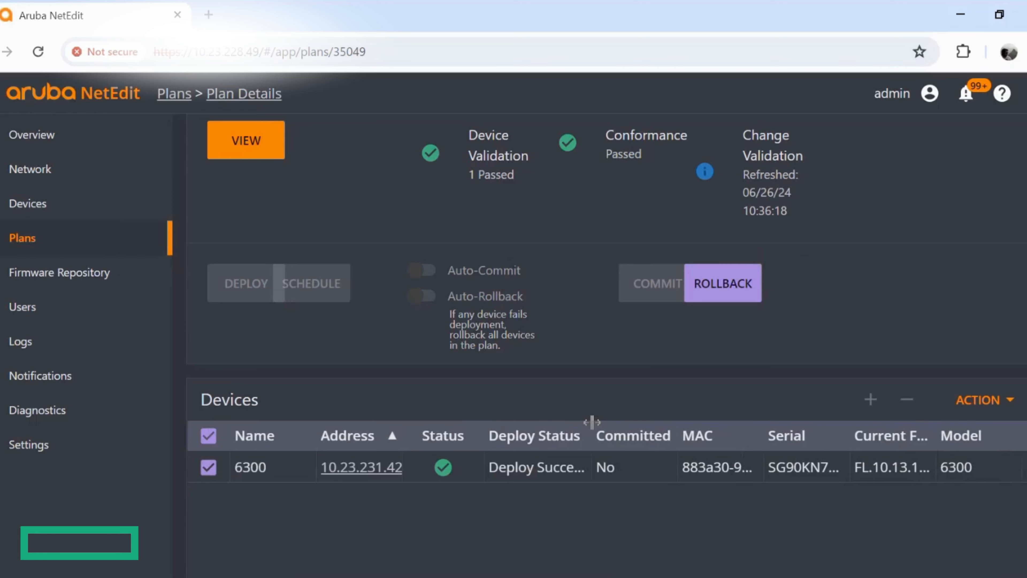
scroll(538, 534, down, 3)
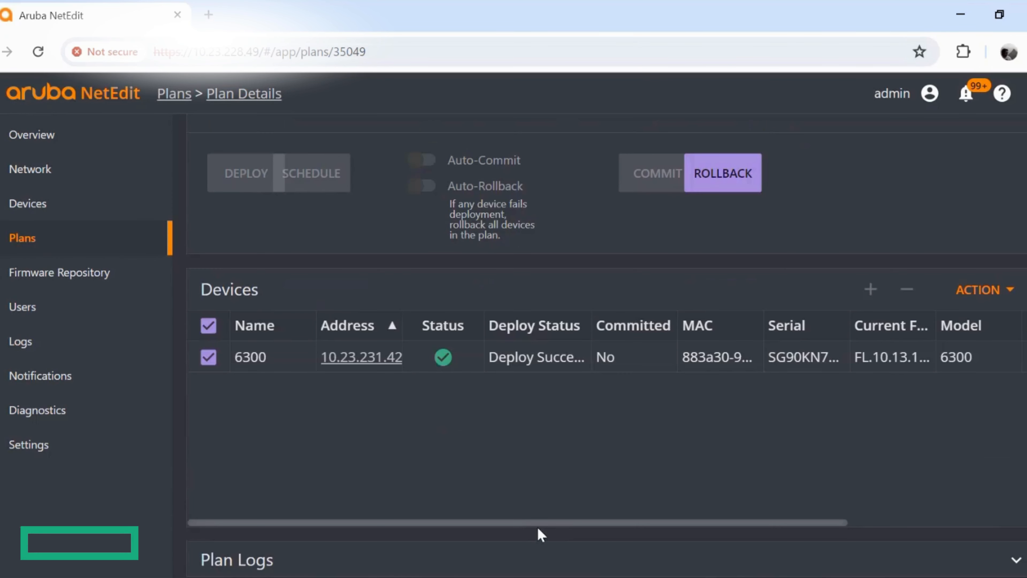
drag(551, 525, 834, 521)
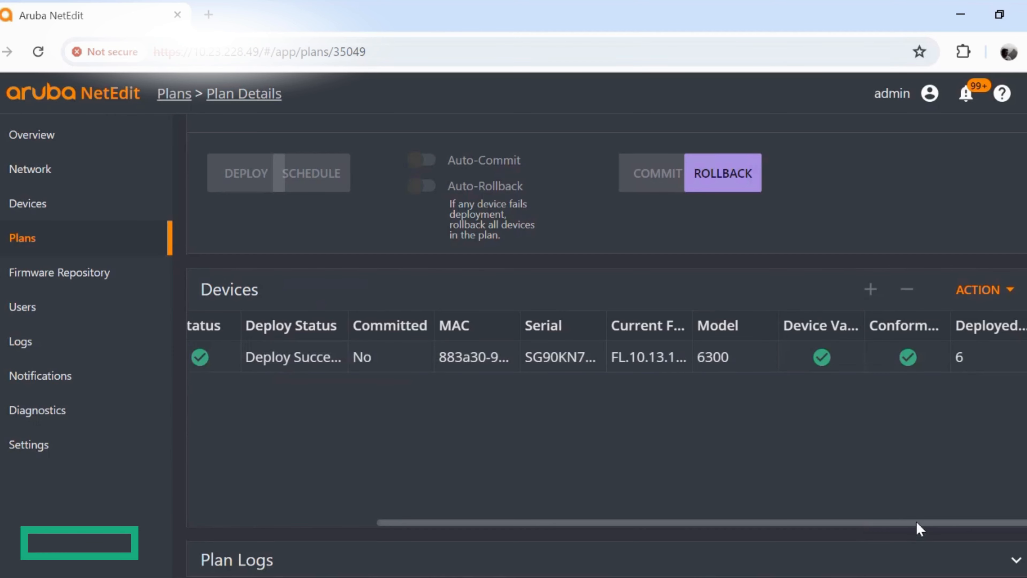
drag(915, 521, 635, 526)
scroll(643, 498, up, 4)
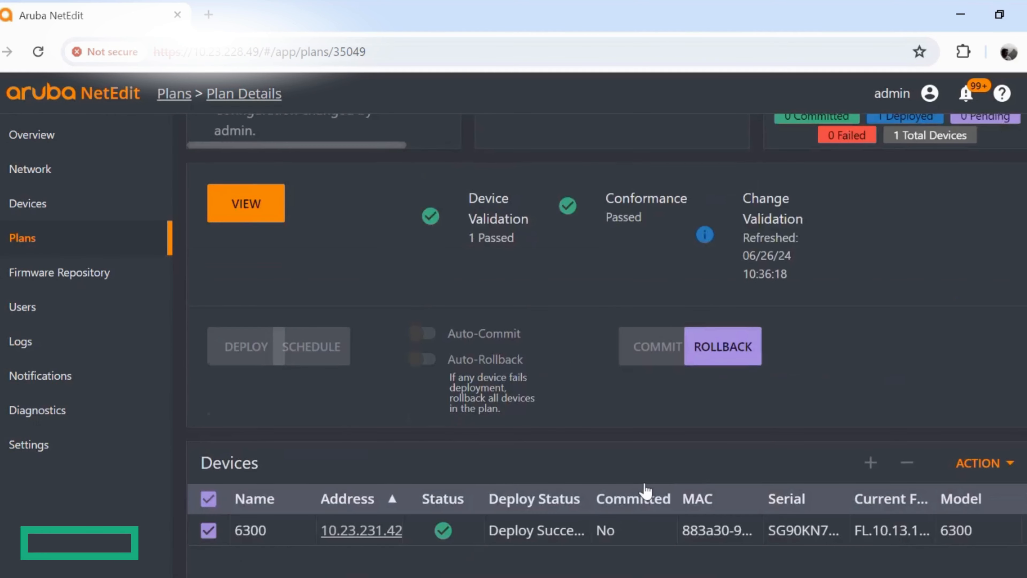
scroll(646, 489, up, 2)
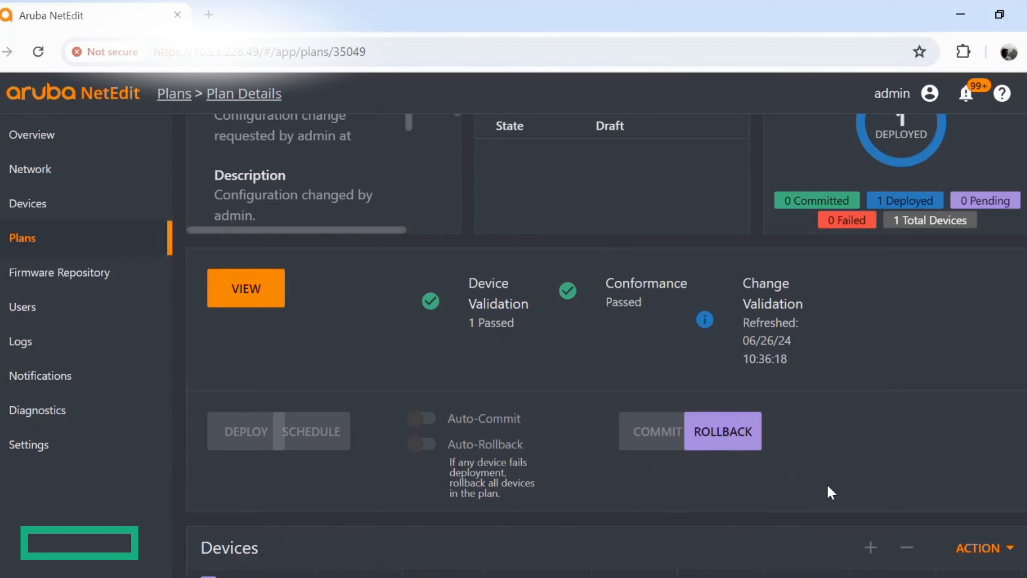
scroll(828, 482, up, 3)
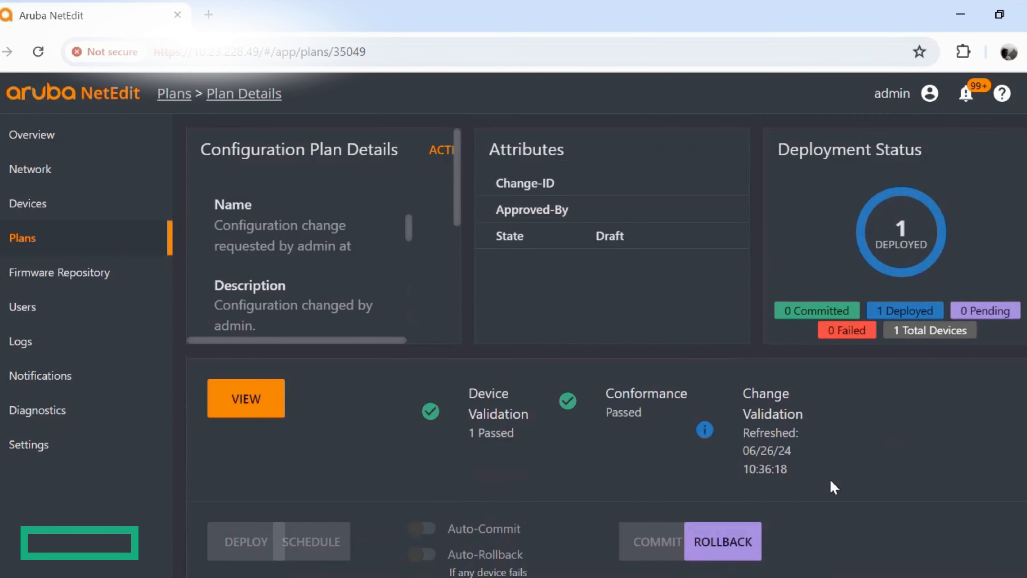
scroll(832, 481, down, 5)
scroll(821, 493, up, 5)
- Reopen the 6300 switch's device details and check the newest entry in its revision history
click(39, 204)
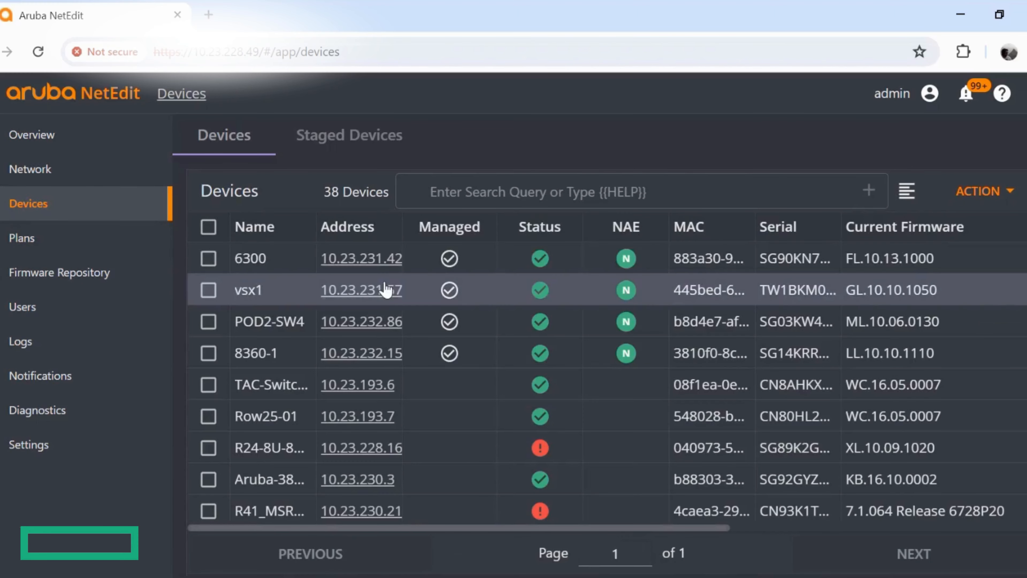
click(333, 261)
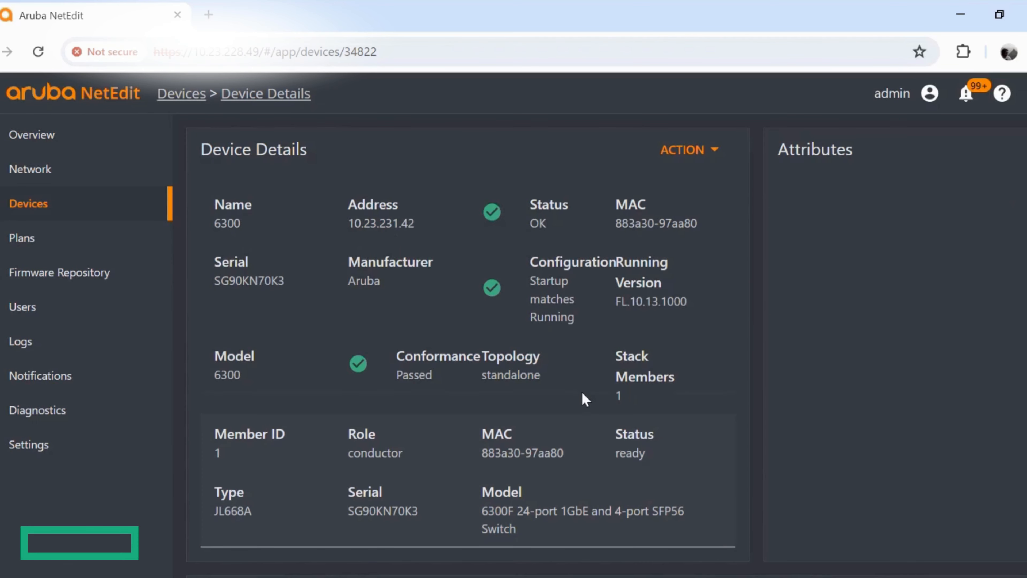
scroll(581, 390, down, 7)
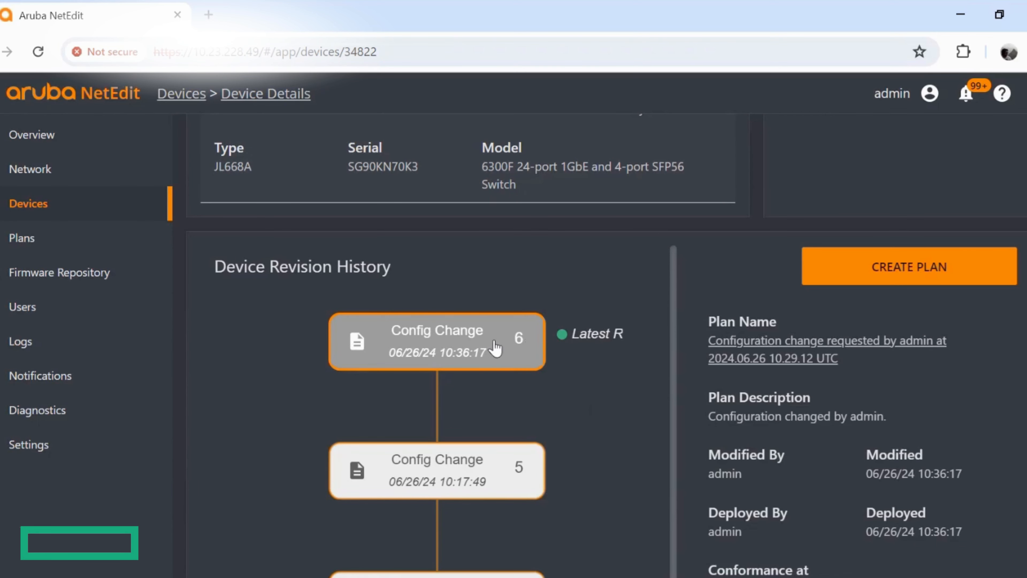
scroll(603, 469, up, 7)
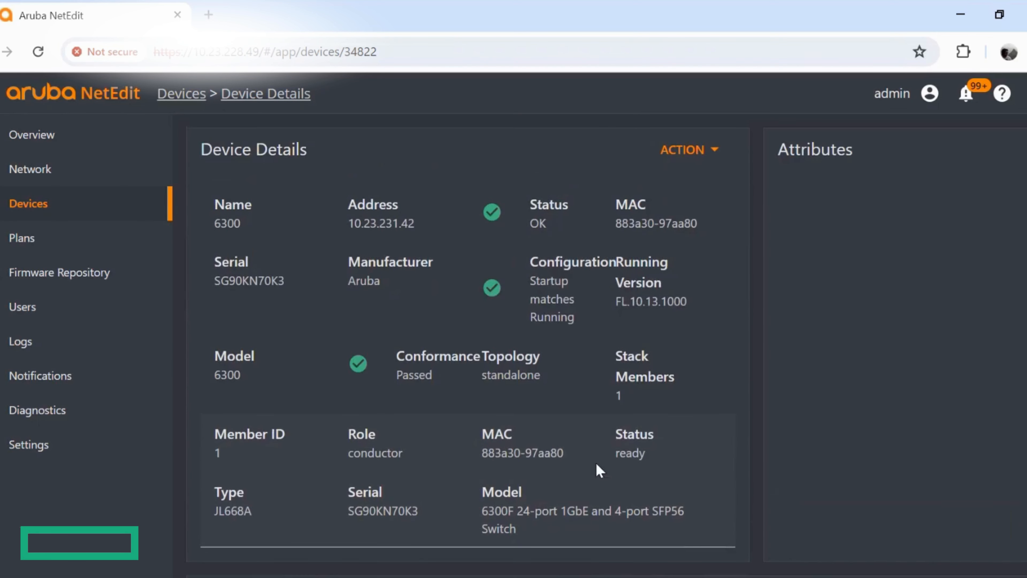